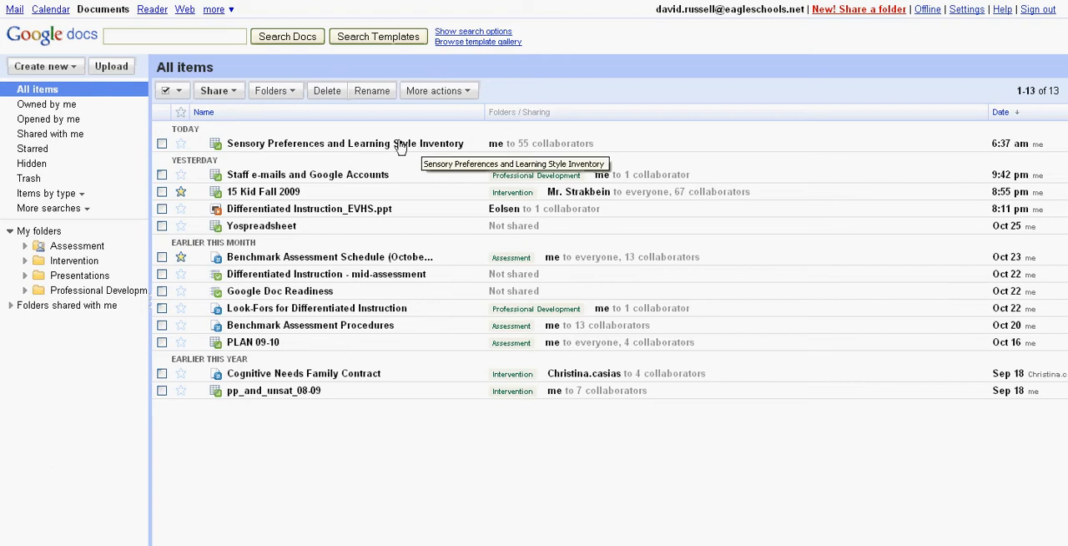
# Open the Sensory Preferences and Learning Style Inventory spreadsheet and add 200 rows at the bottom of the 9th Grade sheet
pyautogui.click(299, 149)
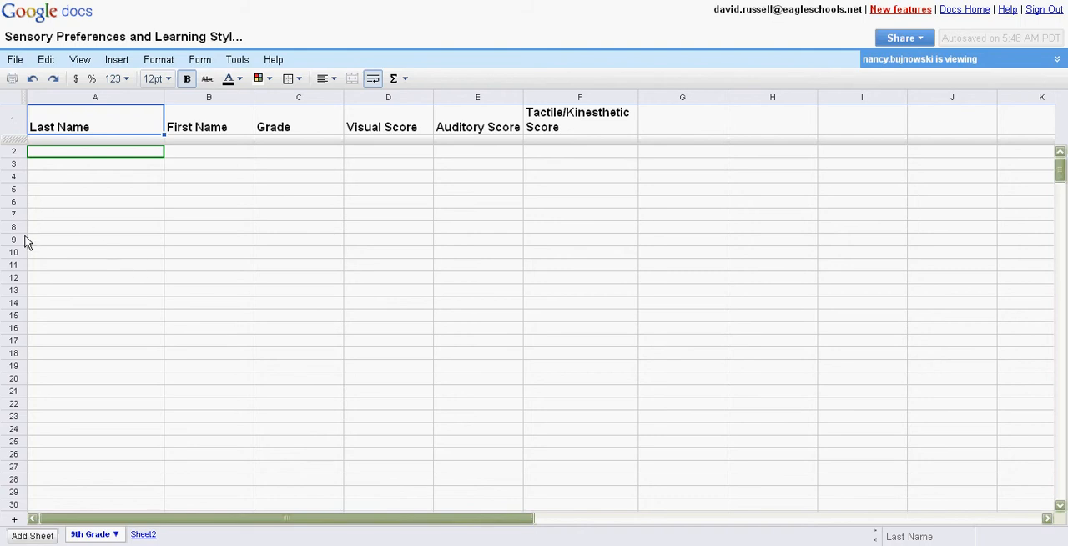
pyautogui.click(15, 522)
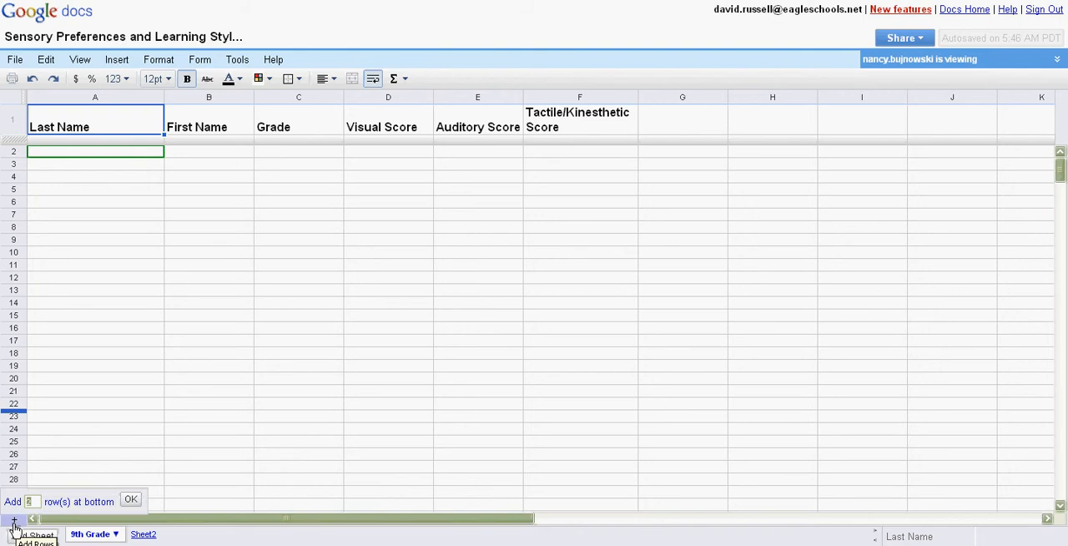
pyautogui.write('200')
pyautogui.click(132, 505)
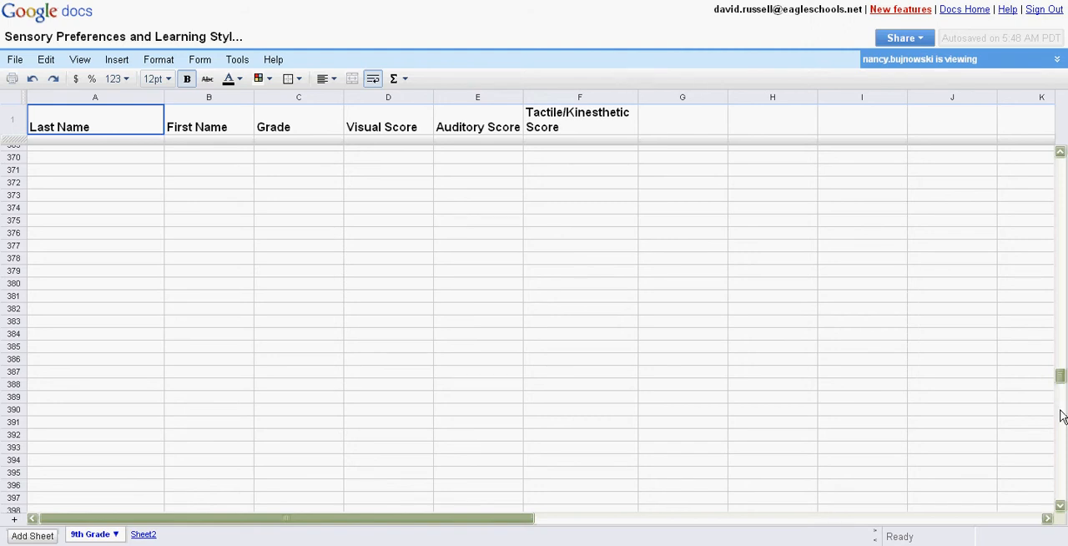
# Add another 200 rows at the bottom of the 9th Grade sheet and return to its first rows
pyautogui.moveTo(1061, 449); pyautogui.dragTo(1060, 505)
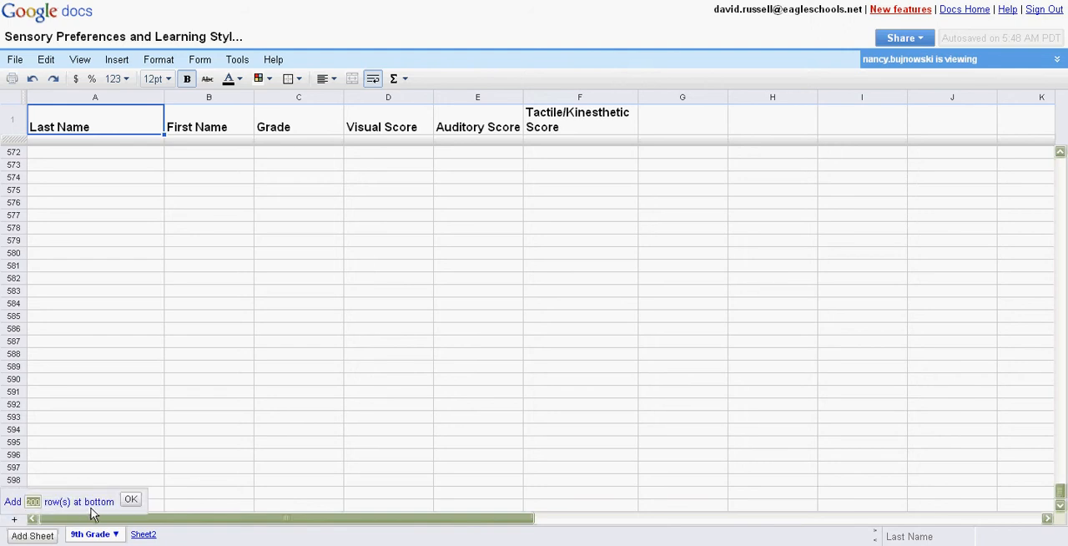
pyautogui.click(132, 500)
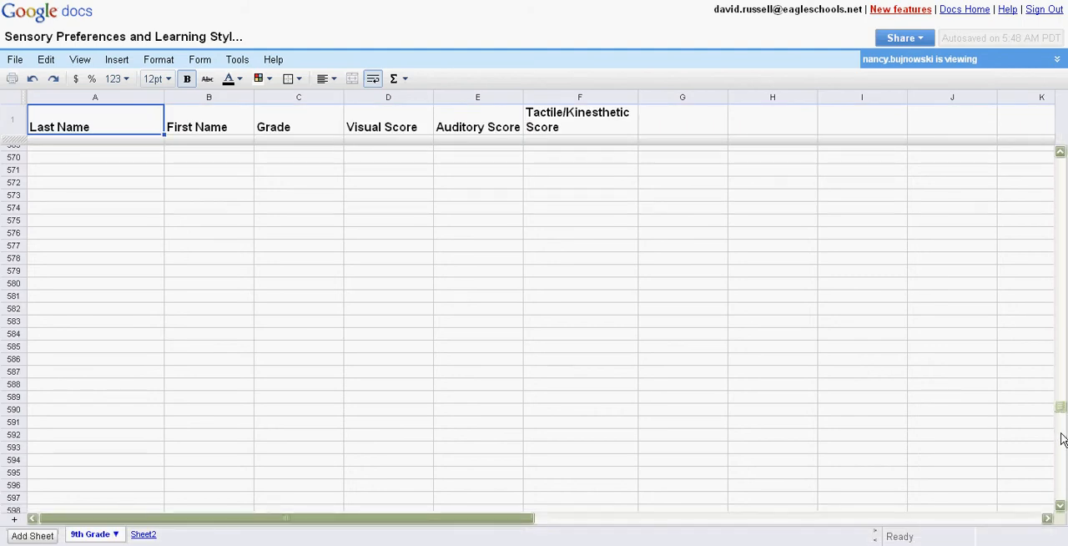
pyautogui.moveTo(1062, 473); pyautogui.dragTo(1060, 498)
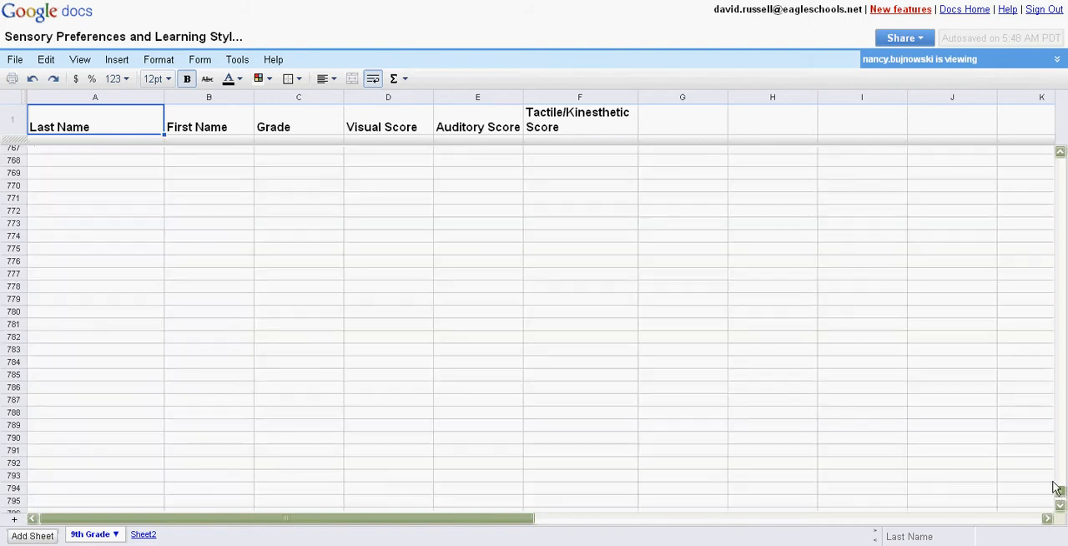
pyautogui.moveTo(1062, 494); pyautogui.dragTo(1060, 167)
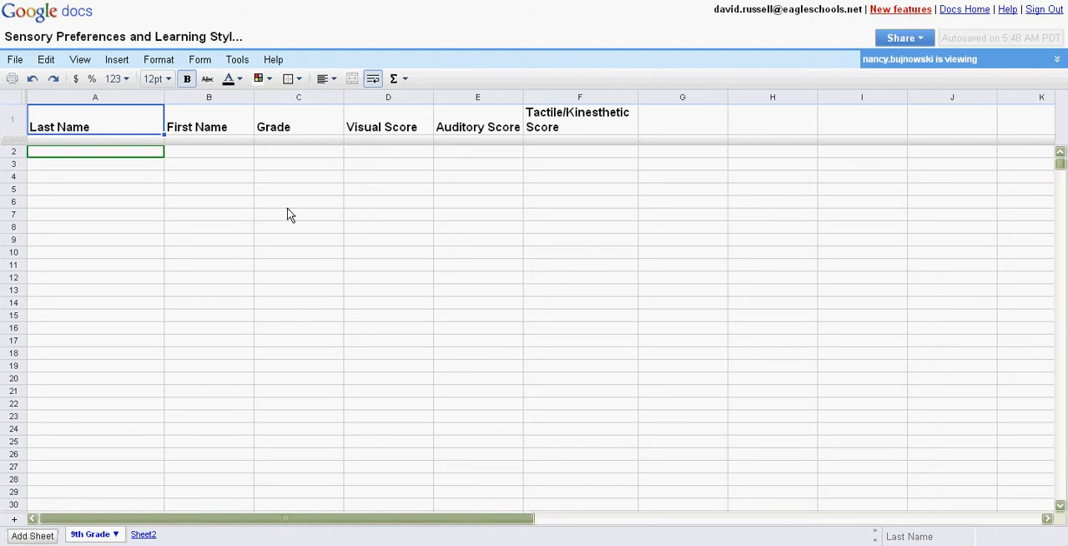
pyautogui.click(227, 117)
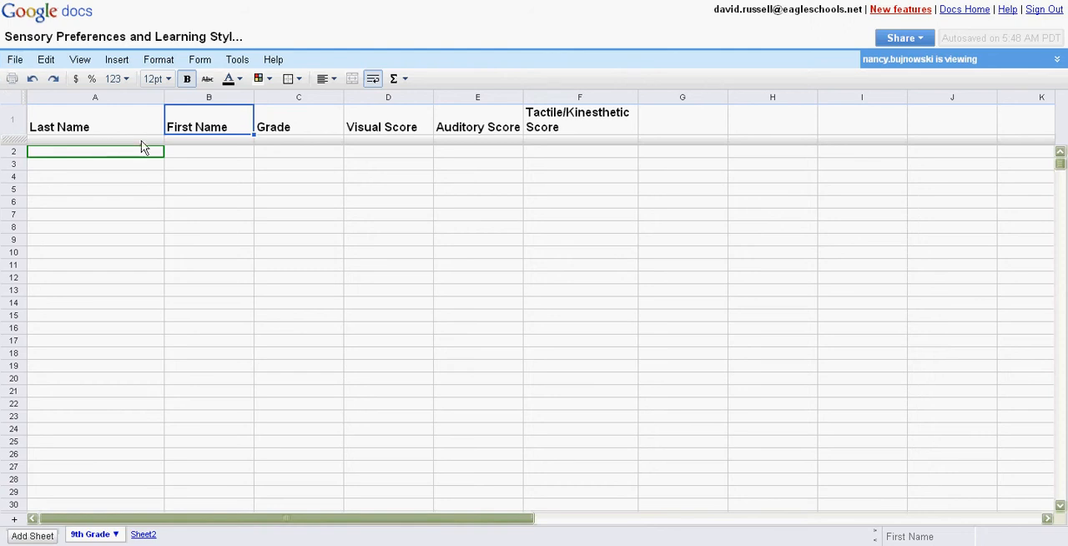
pyautogui.click(226, 156)
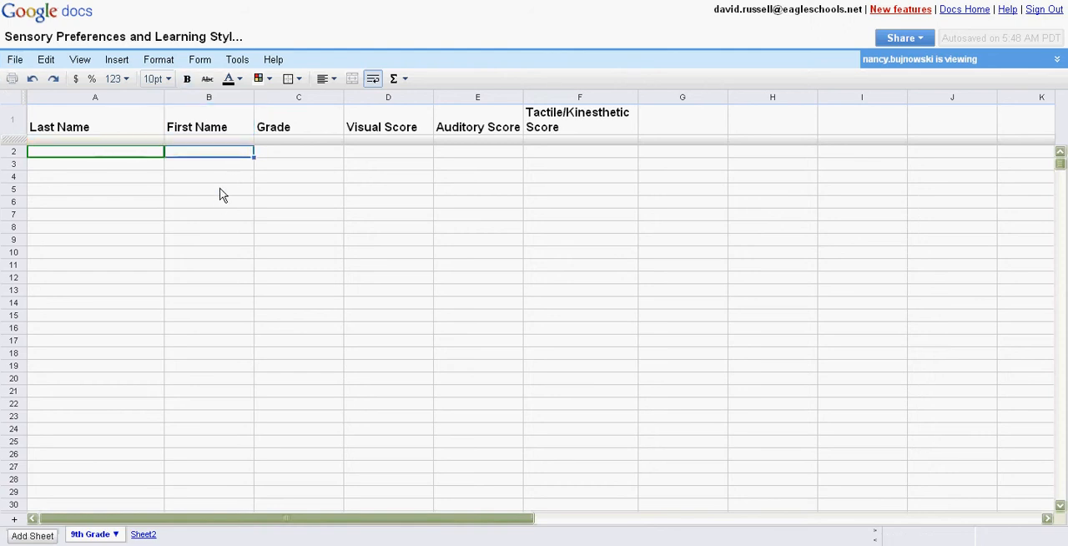
pyautogui.click(222, 188)
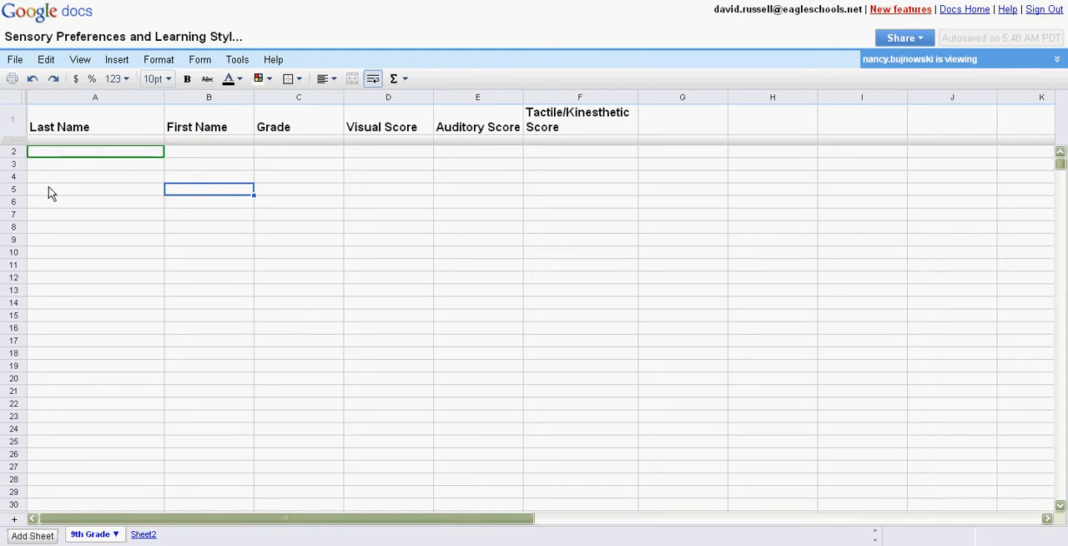
pyautogui.click(148, 188)
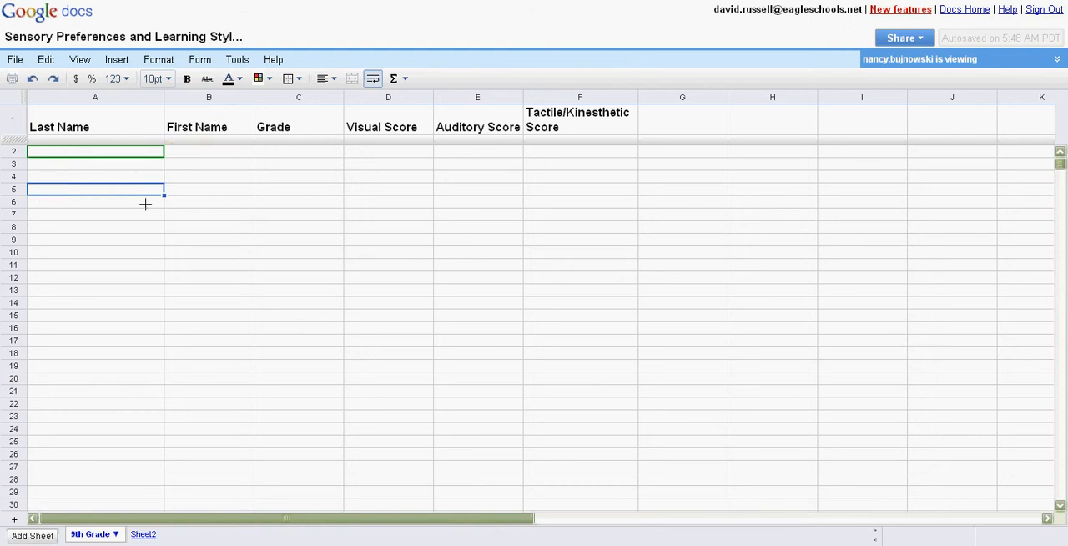
pyautogui.click(191, 189)
pyautogui.press('Up')
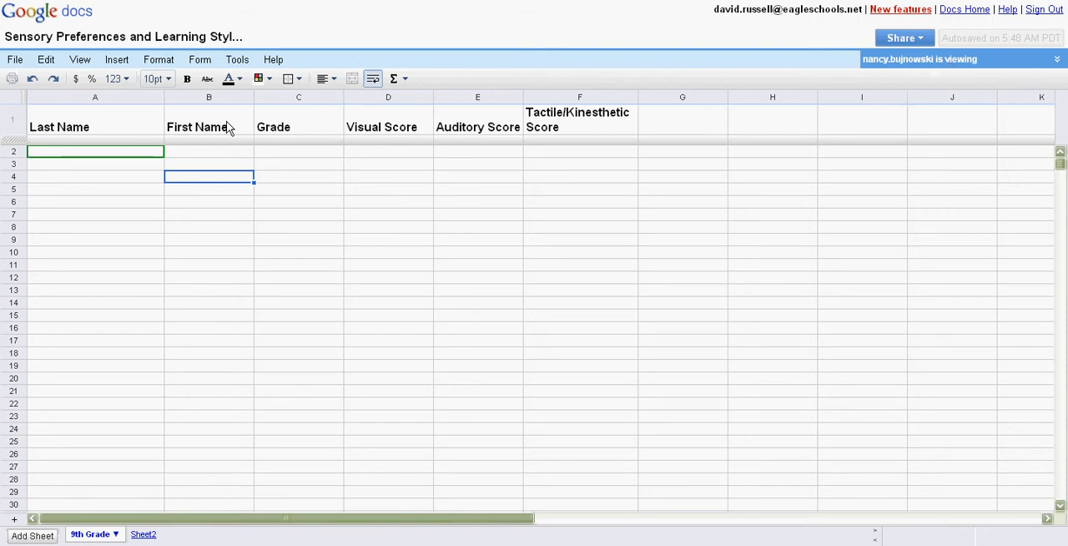
# Enter the student's last name, first name and grade 9 in row 6 of the 9th Grade sheet
pyautogui.moveTo(75, 152)
pyautogui.click(63, 186)
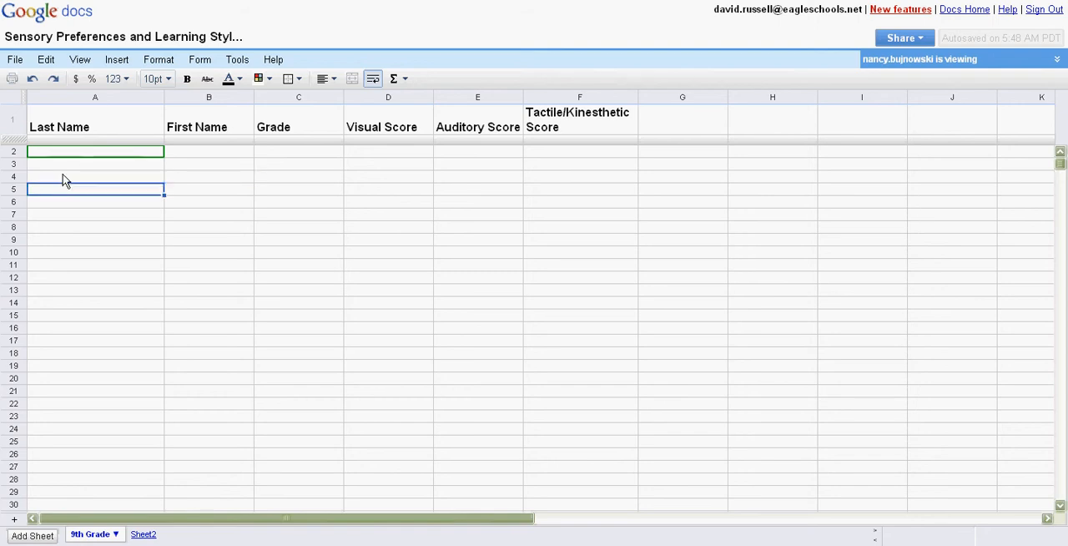
pyautogui.click(59, 177)
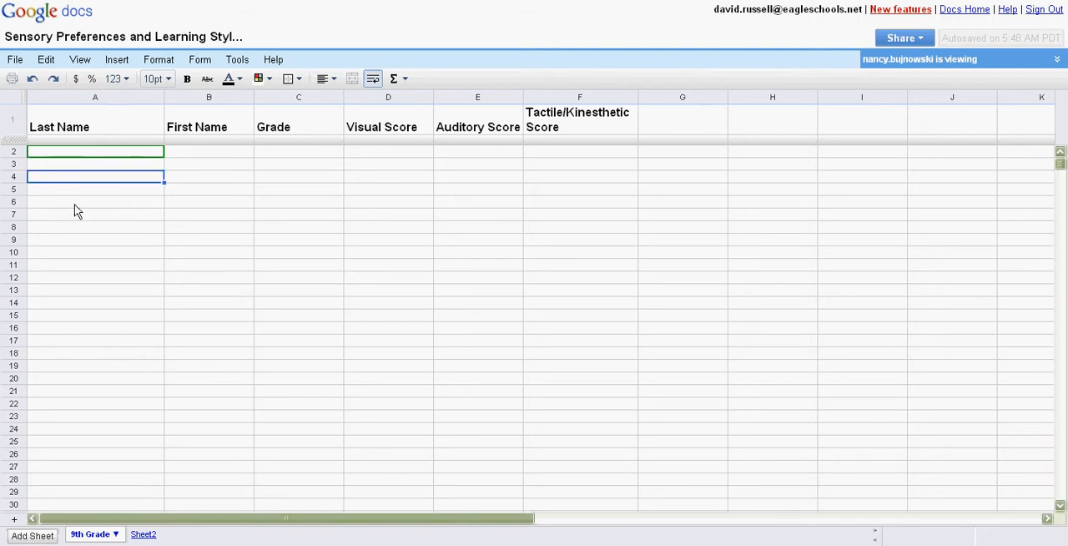
pyautogui.press('Down')
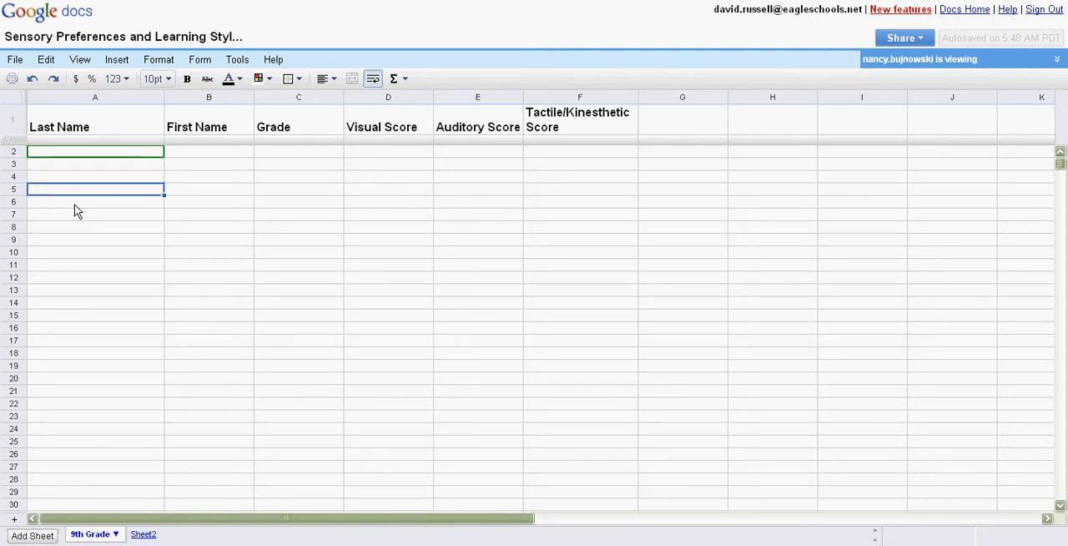
pyautogui.press('Down')
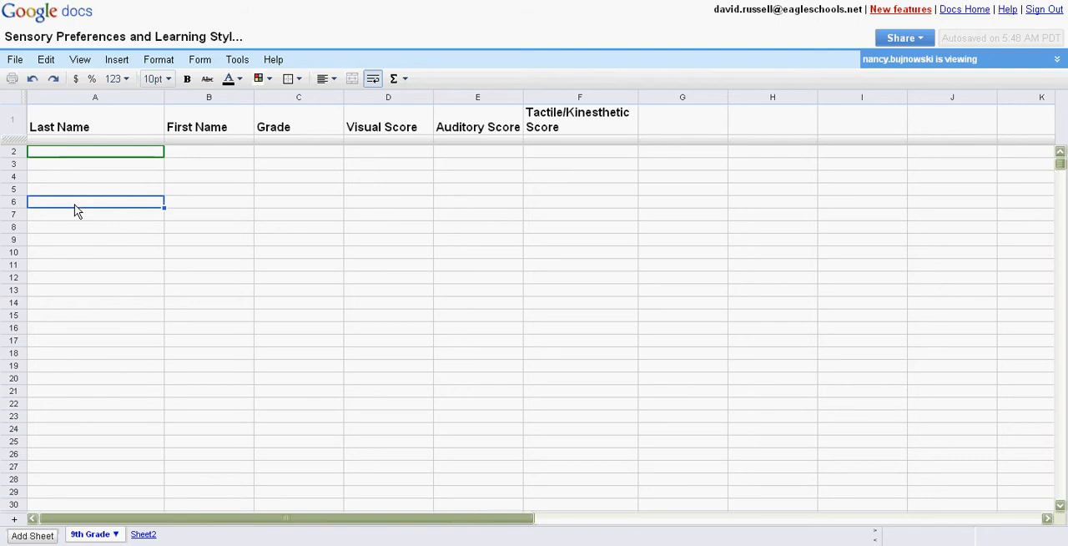
pyautogui.write('Doe')
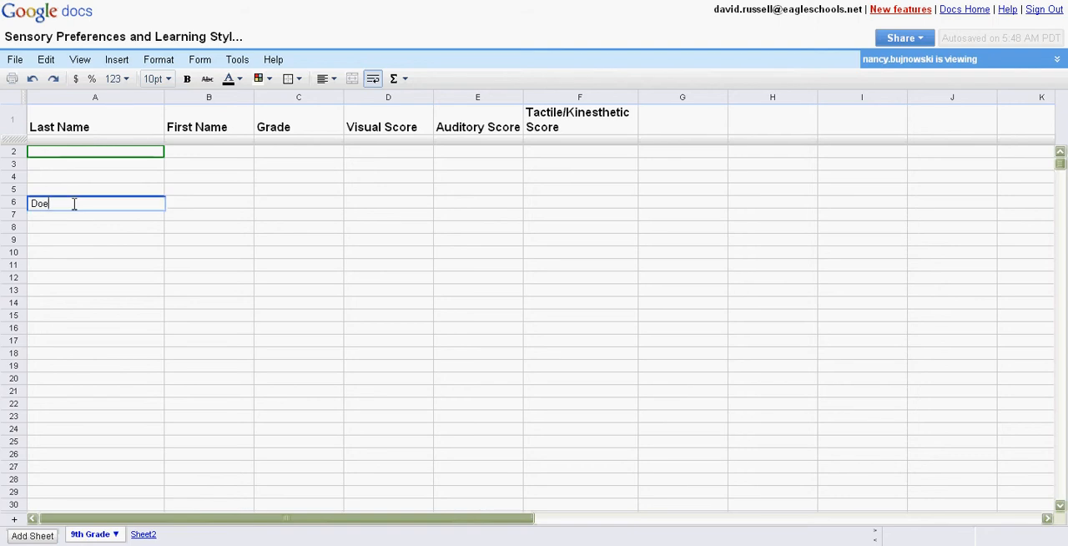
pyautogui.press('Tab')
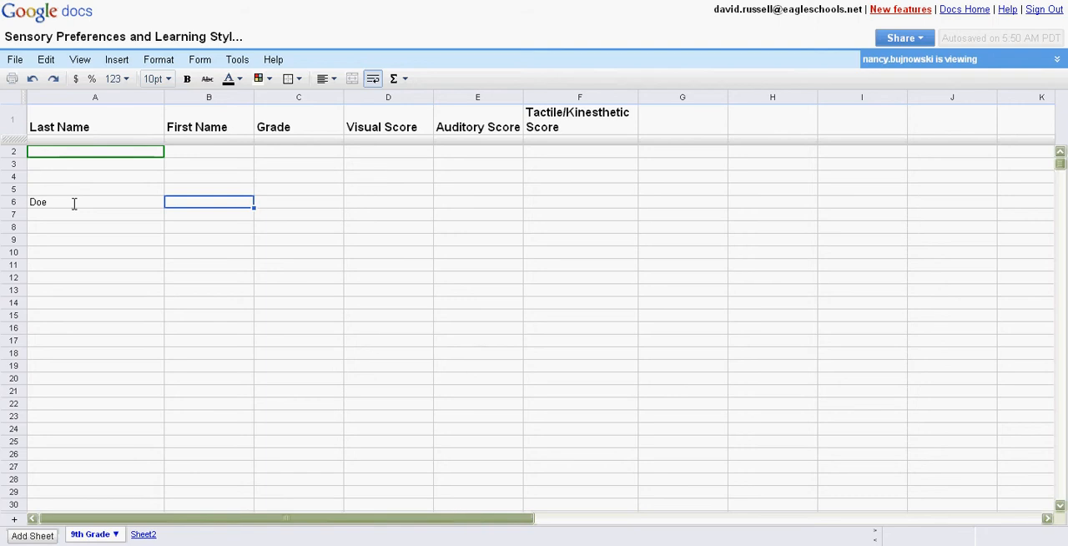
pyautogui.write('John')
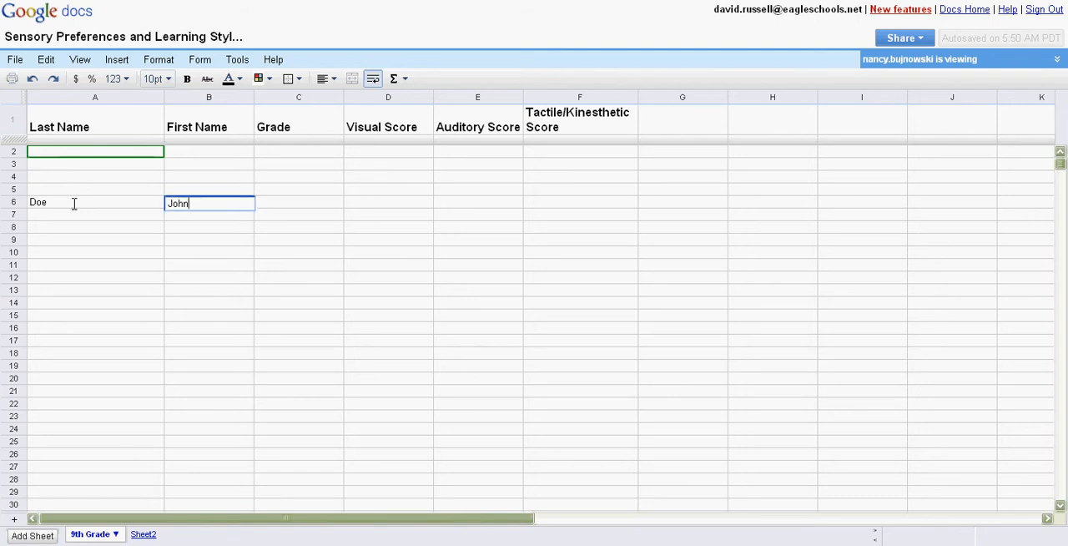
pyautogui.press('Tab')
pyautogui.write('9')
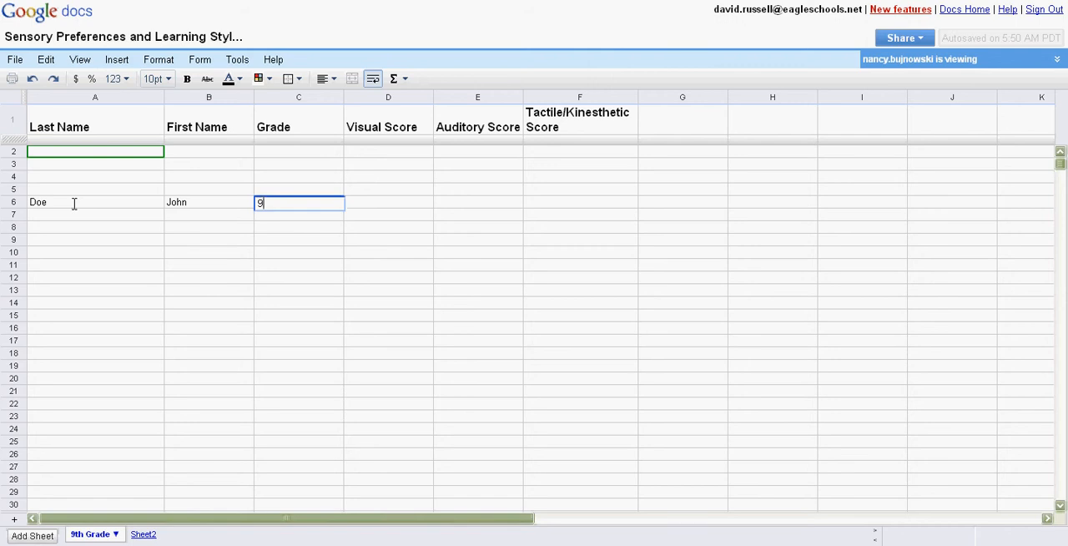
pyautogui.press('Tab')
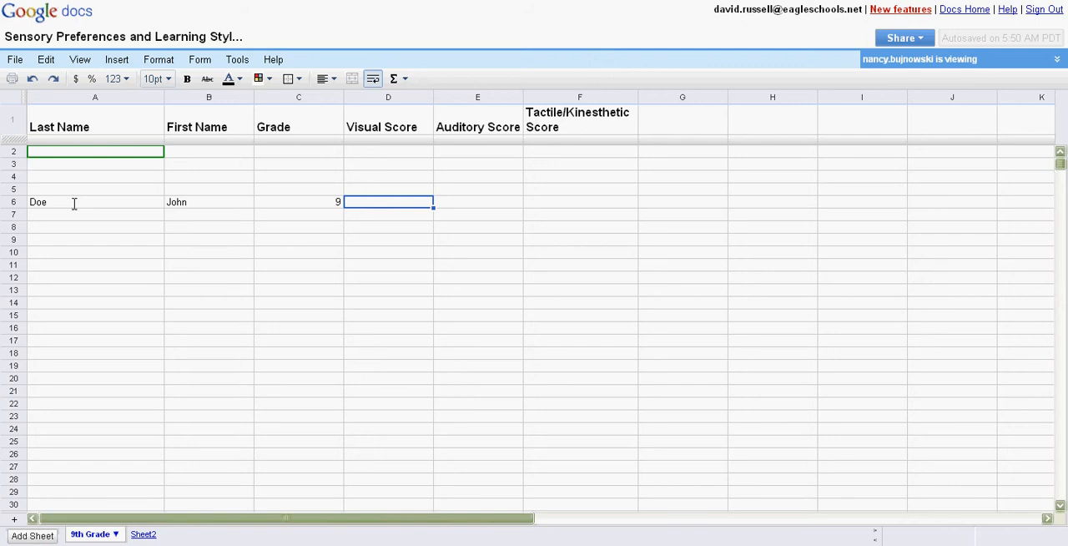
# Complete row 6 with visual score 11, auditory score 4 and tactile/kinesthetic score 6, and select cell A7
pyautogui.write('11')
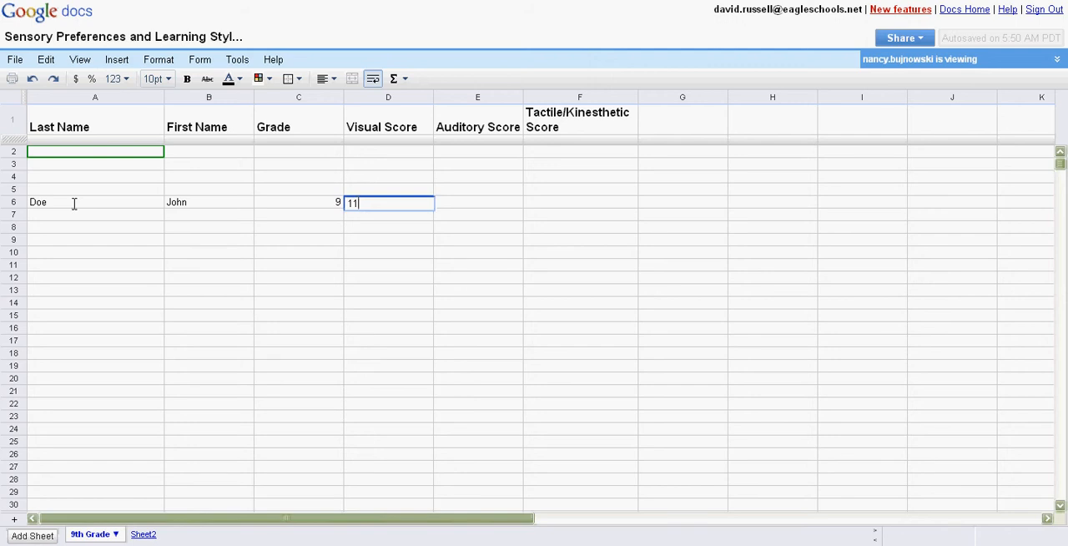
pyautogui.press('Tab')
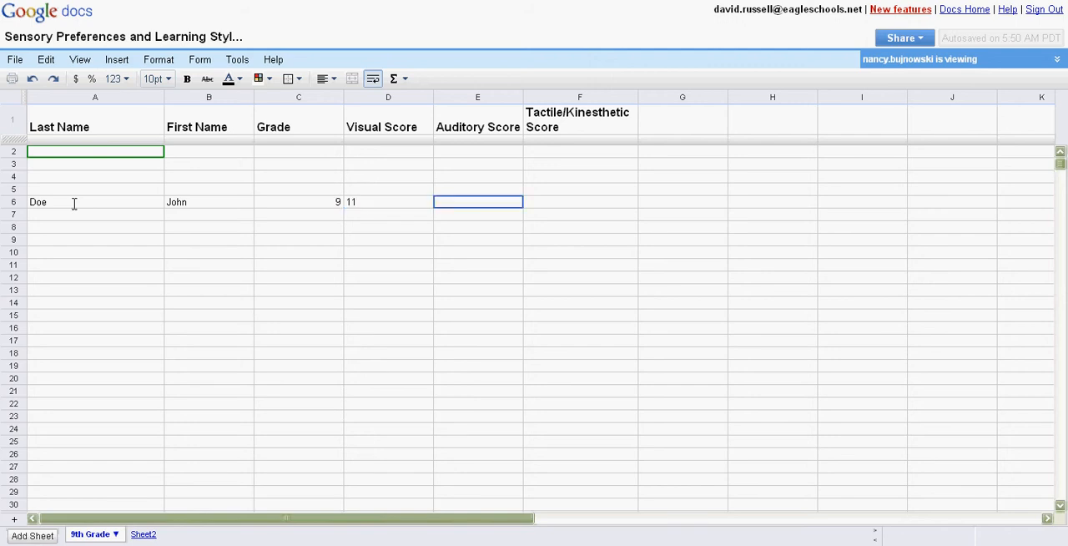
pyautogui.write('4')
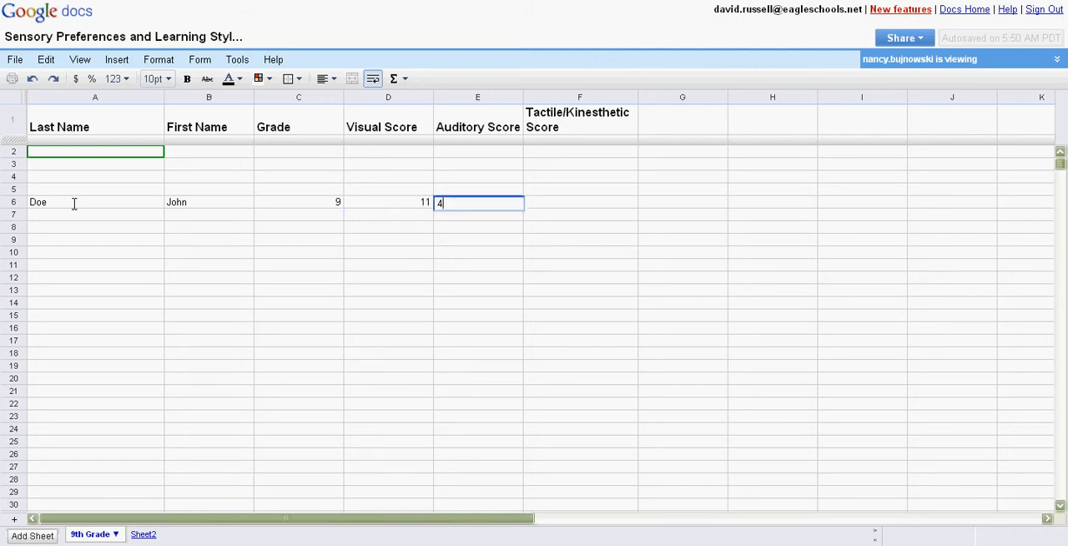
pyautogui.press('Tab')
pyautogui.write('6')
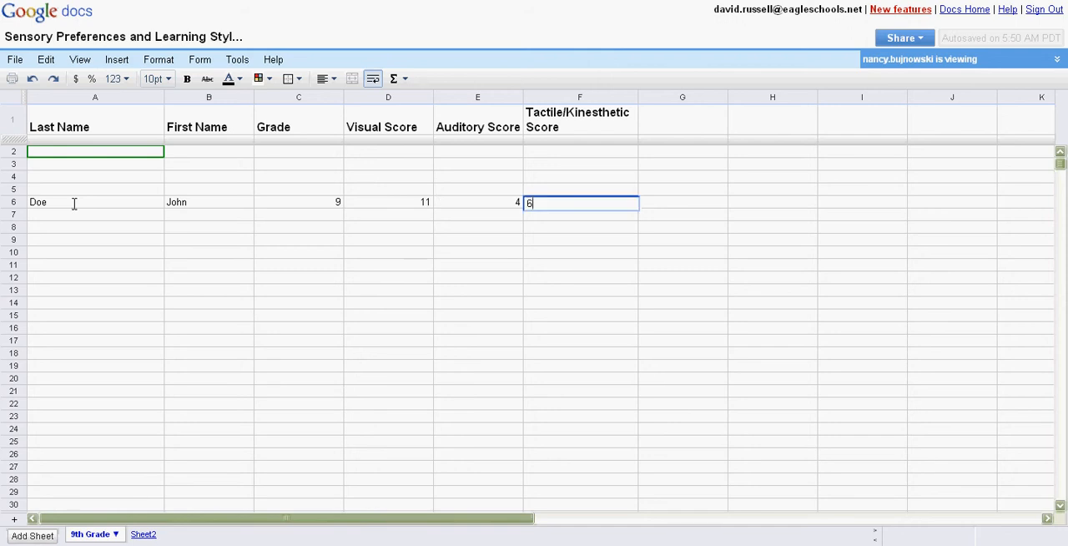
pyautogui.press('Return')
pyautogui.press('Left')
pyautogui.press('Left')
pyautogui.press('Left')
pyautogui.press('Left')
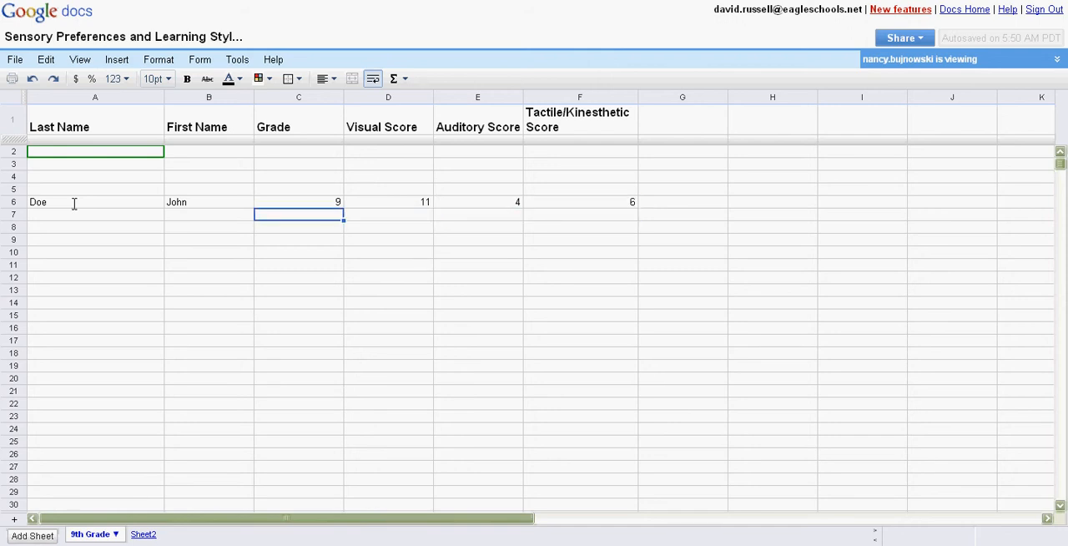
pyautogui.press('Left')
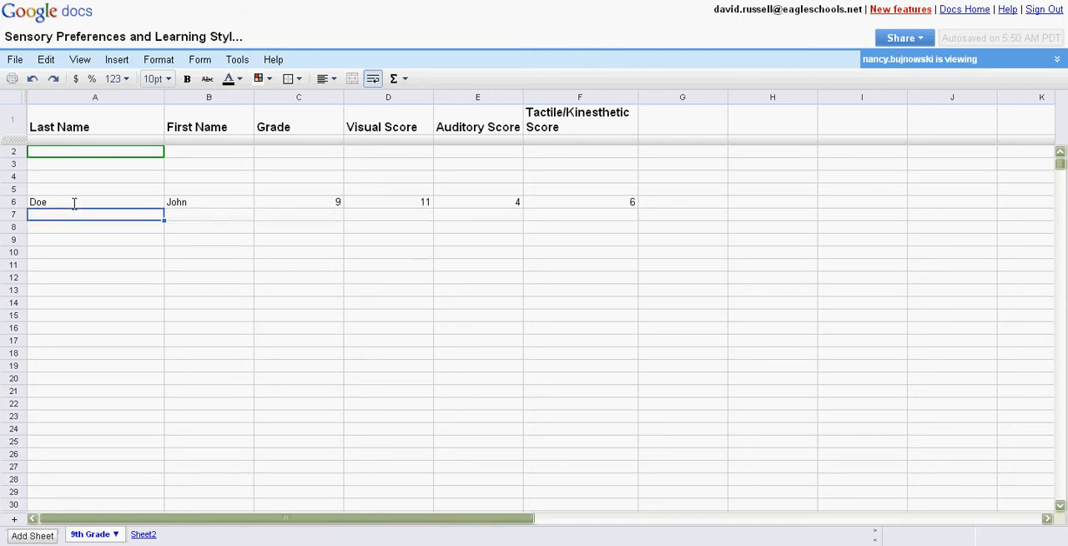
pyautogui.press('Up')
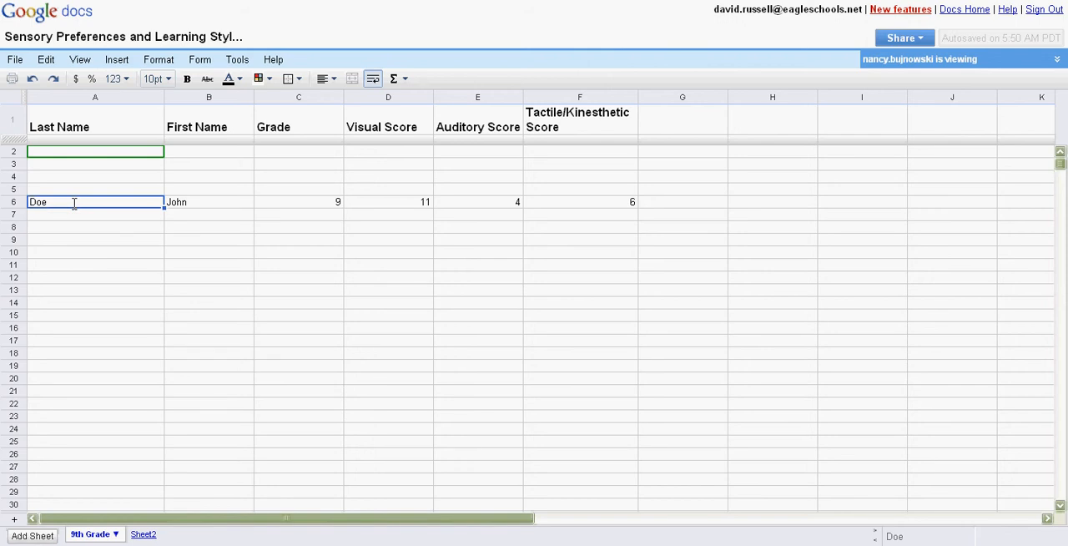
pyautogui.press('Down')
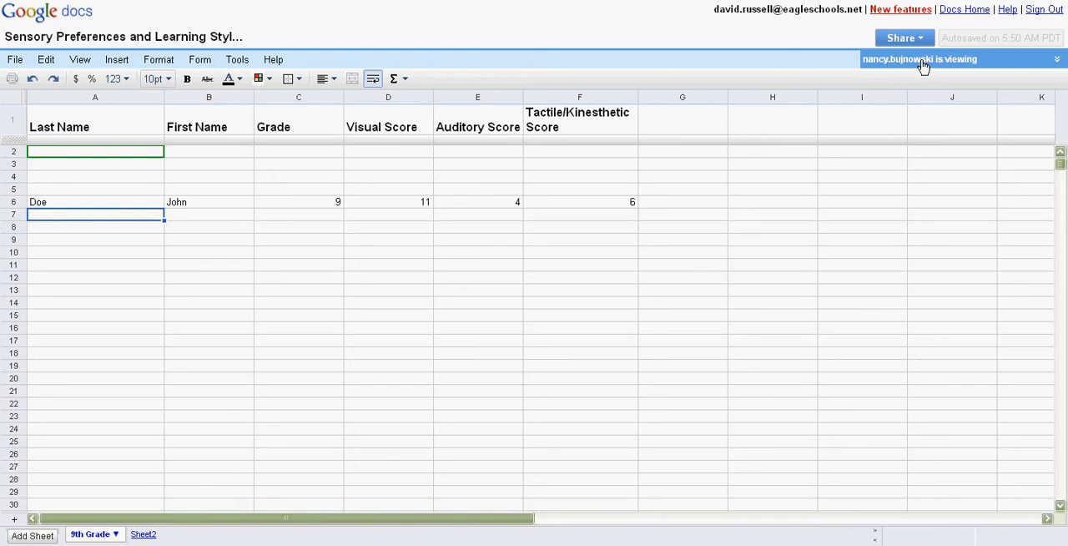
# Open the spreadsheet's chat and send the viewing collaborator a short greeting with "hi" and their first name
pyautogui.click(1056, 64)
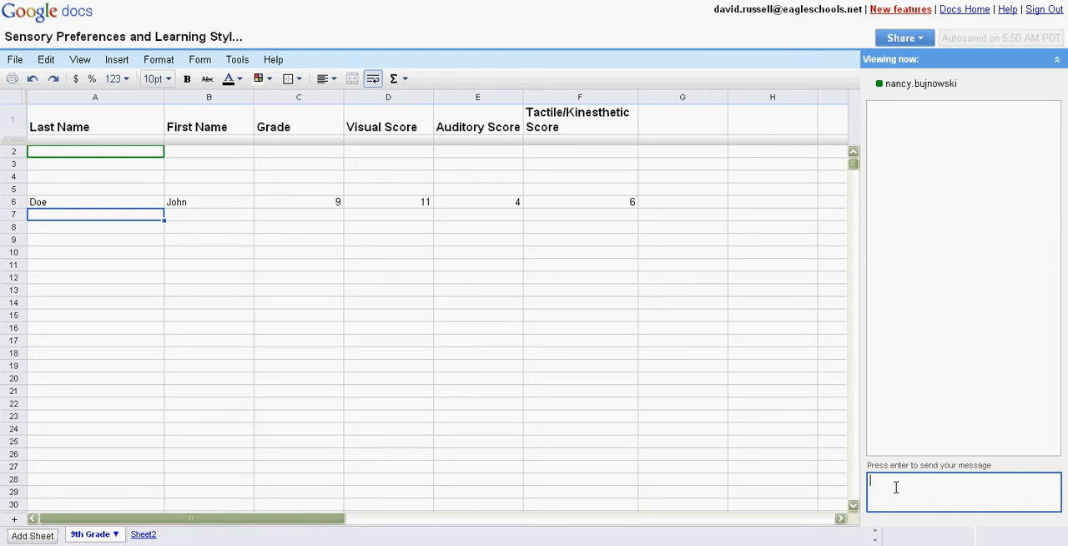
pyautogui.write('i nancy')
pyautogui.press('Return')
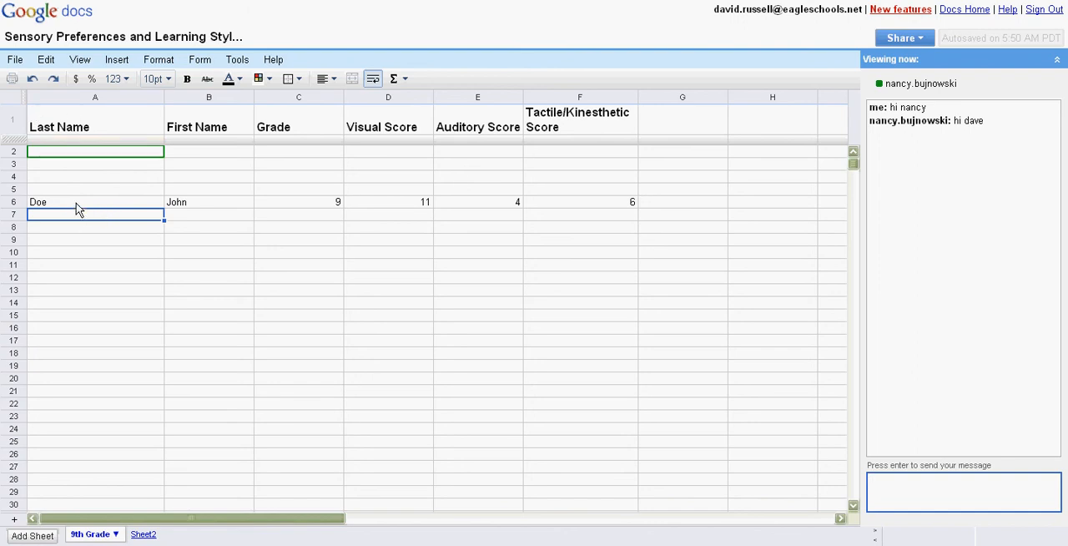
pyautogui.click(15, 64)
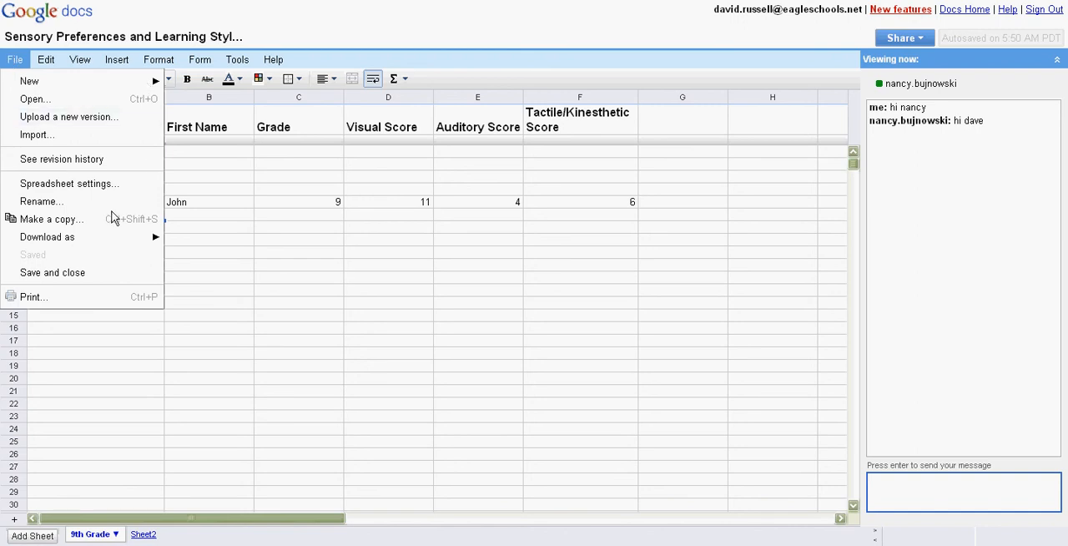
pyautogui.moveTo(92, 241)
pyautogui.click(220, 226)
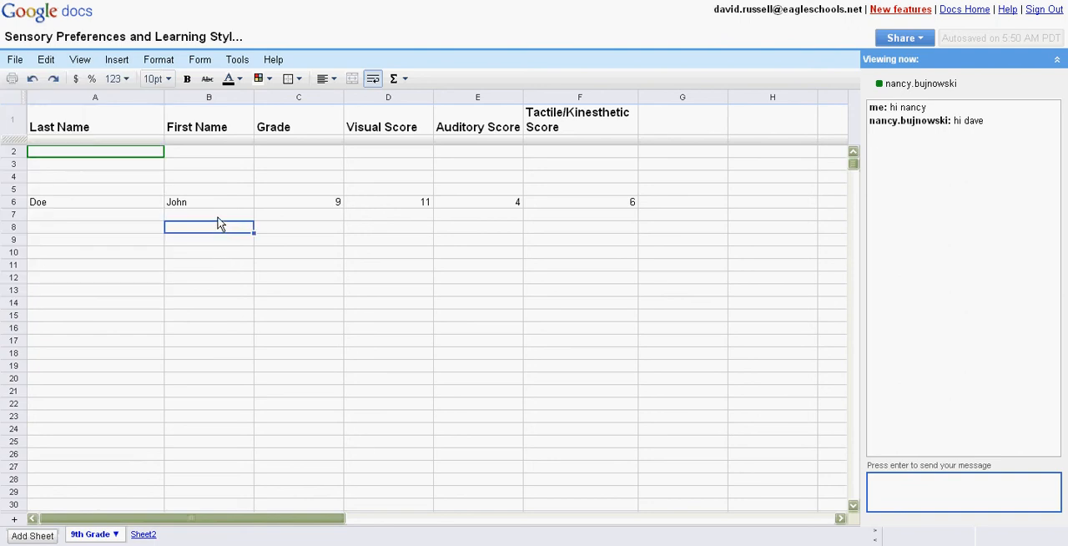
pyautogui.click(96, 208)
# Review the spreadsheet's available editing, view, insertion, formula, formatting, form, sorting and help commands without applying any
pyautogui.click(46, 61)
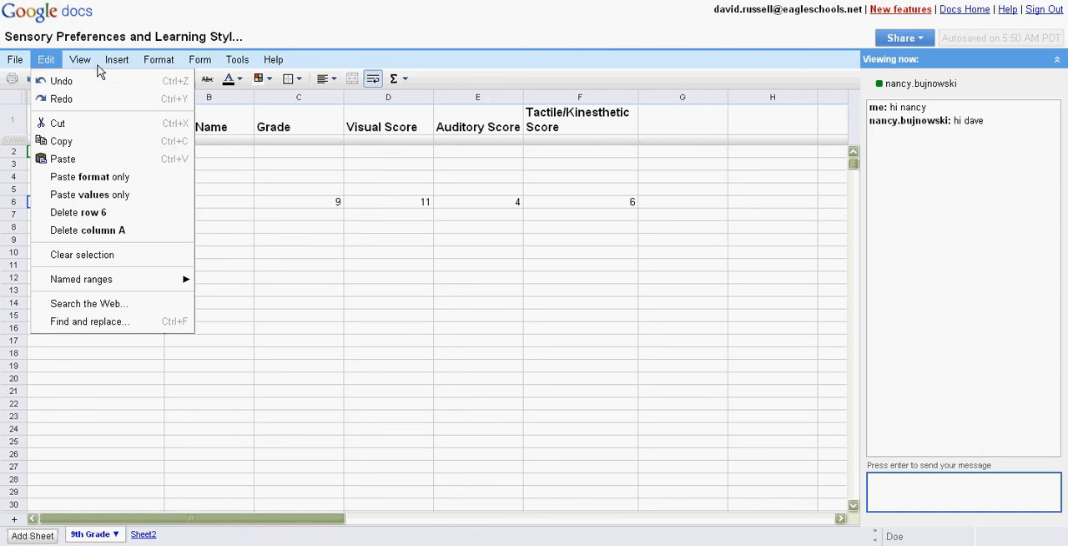
pyautogui.moveTo(84, 72)
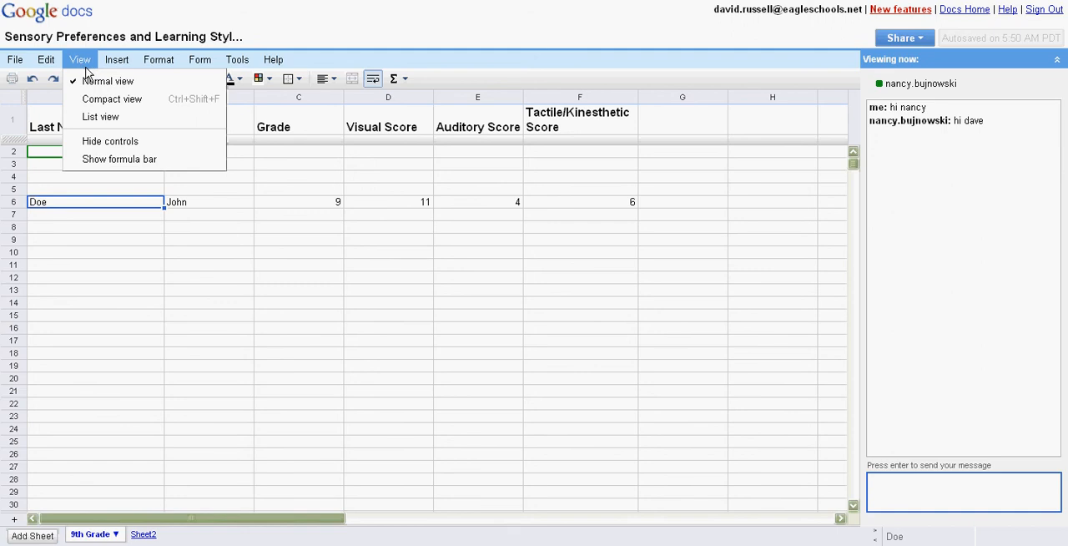
pyautogui.moveTo(121, 68)
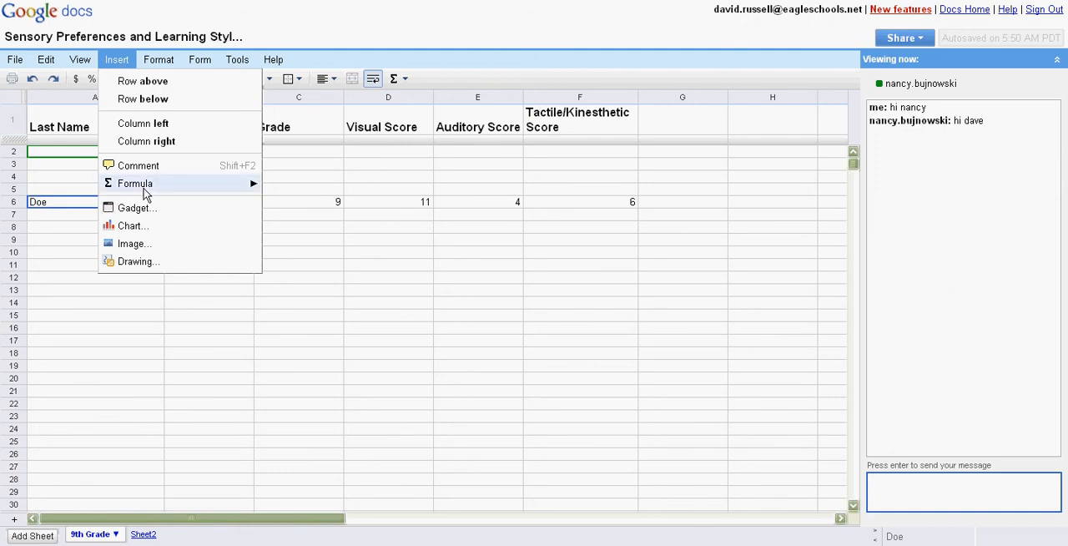
pyautogui.moveTo(149, 191)
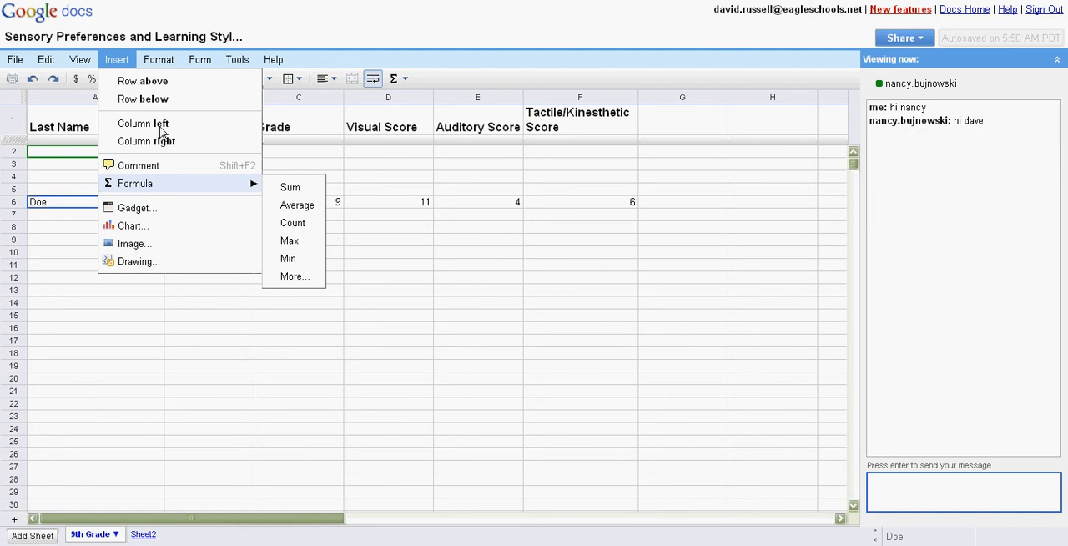
pyautogui.click(155, 62)
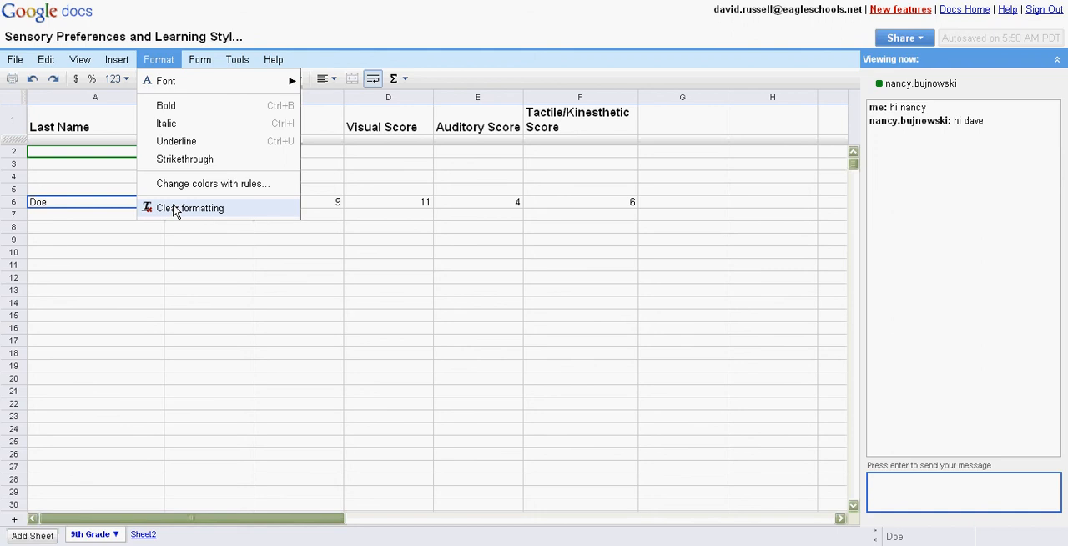
pyautogui.click(210, 64)
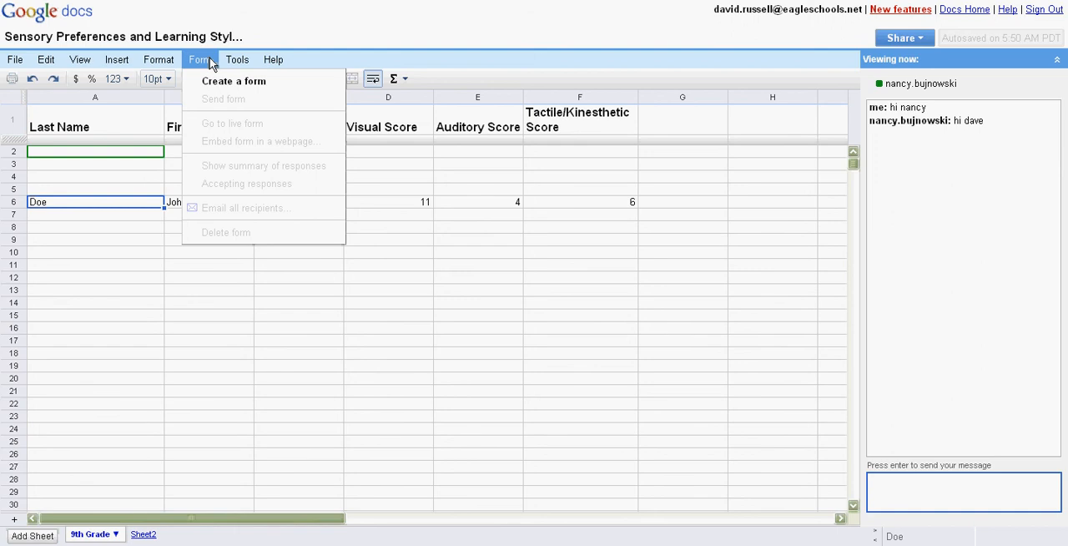
pyautogui.click(255, 65)
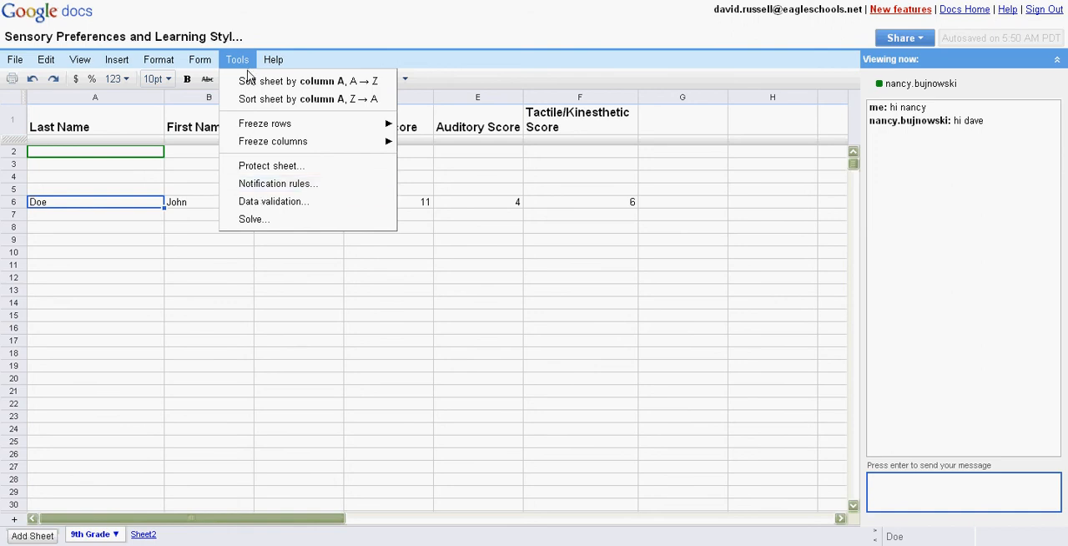
pyautogui.moveTo(272, 63)
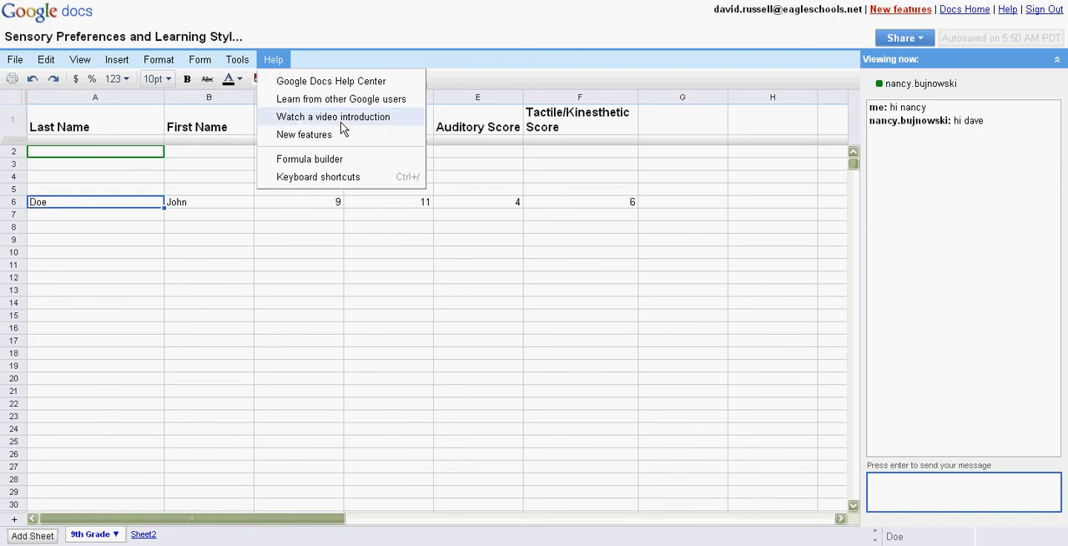
pyautogui.click(251, 229)
pyautogui.click(154, 219)
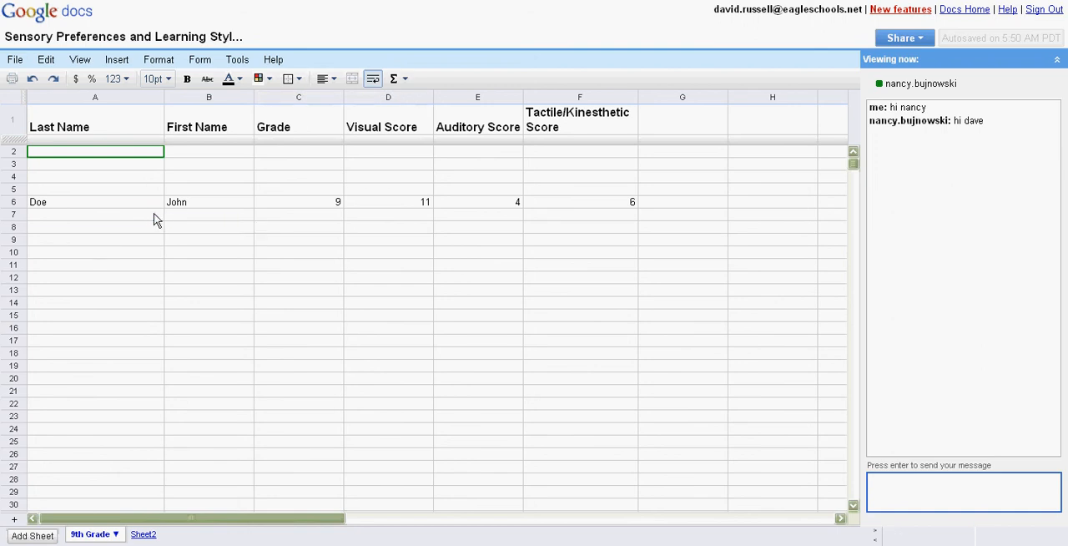